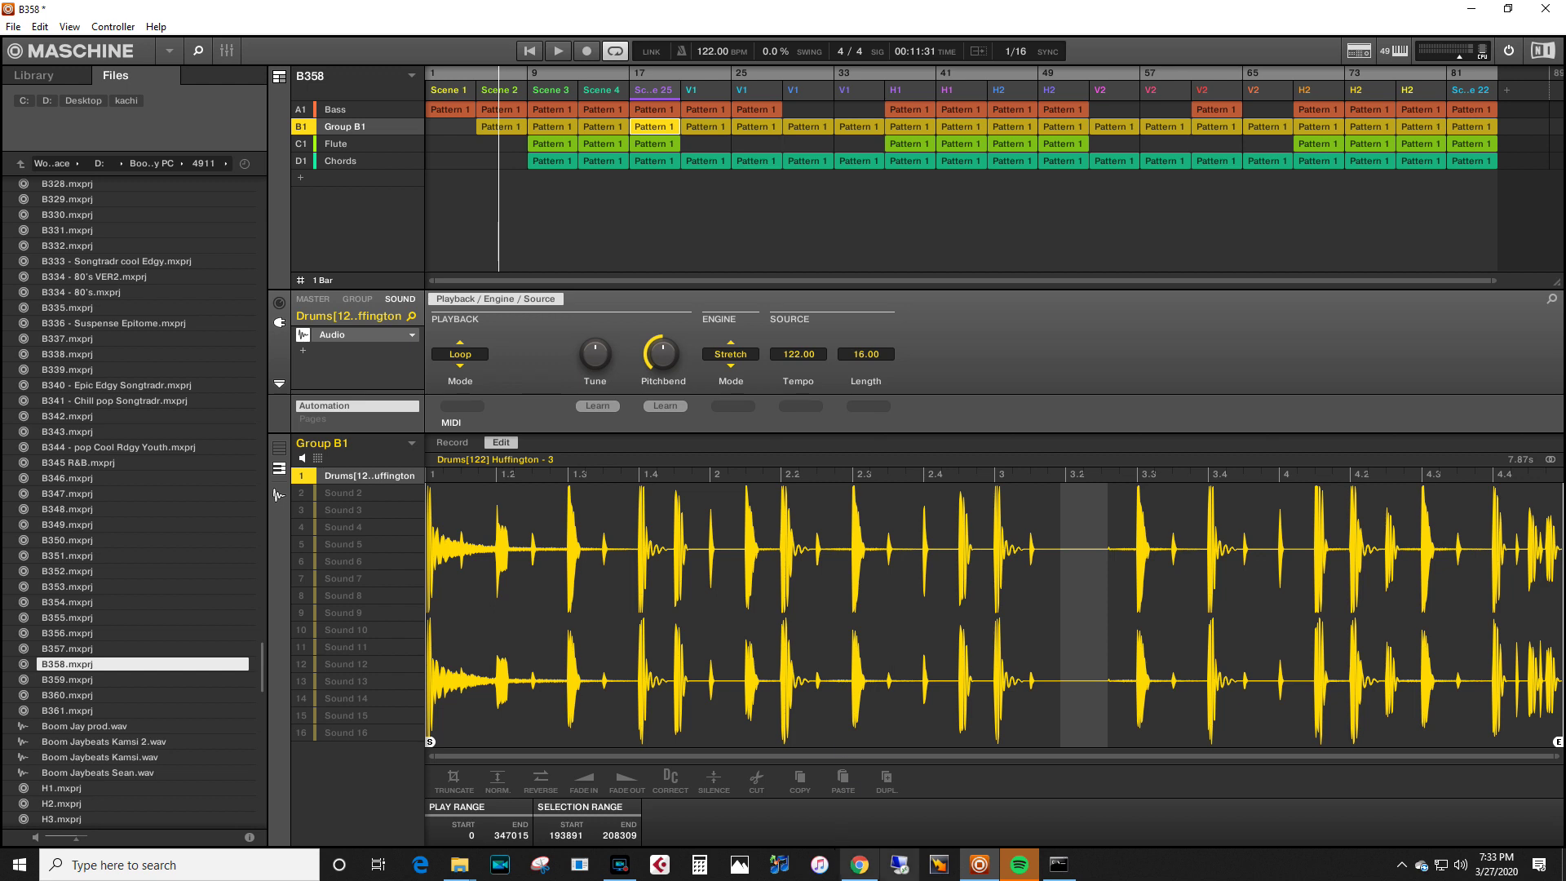
pyautogui.hotkey('ctrl', 'z')
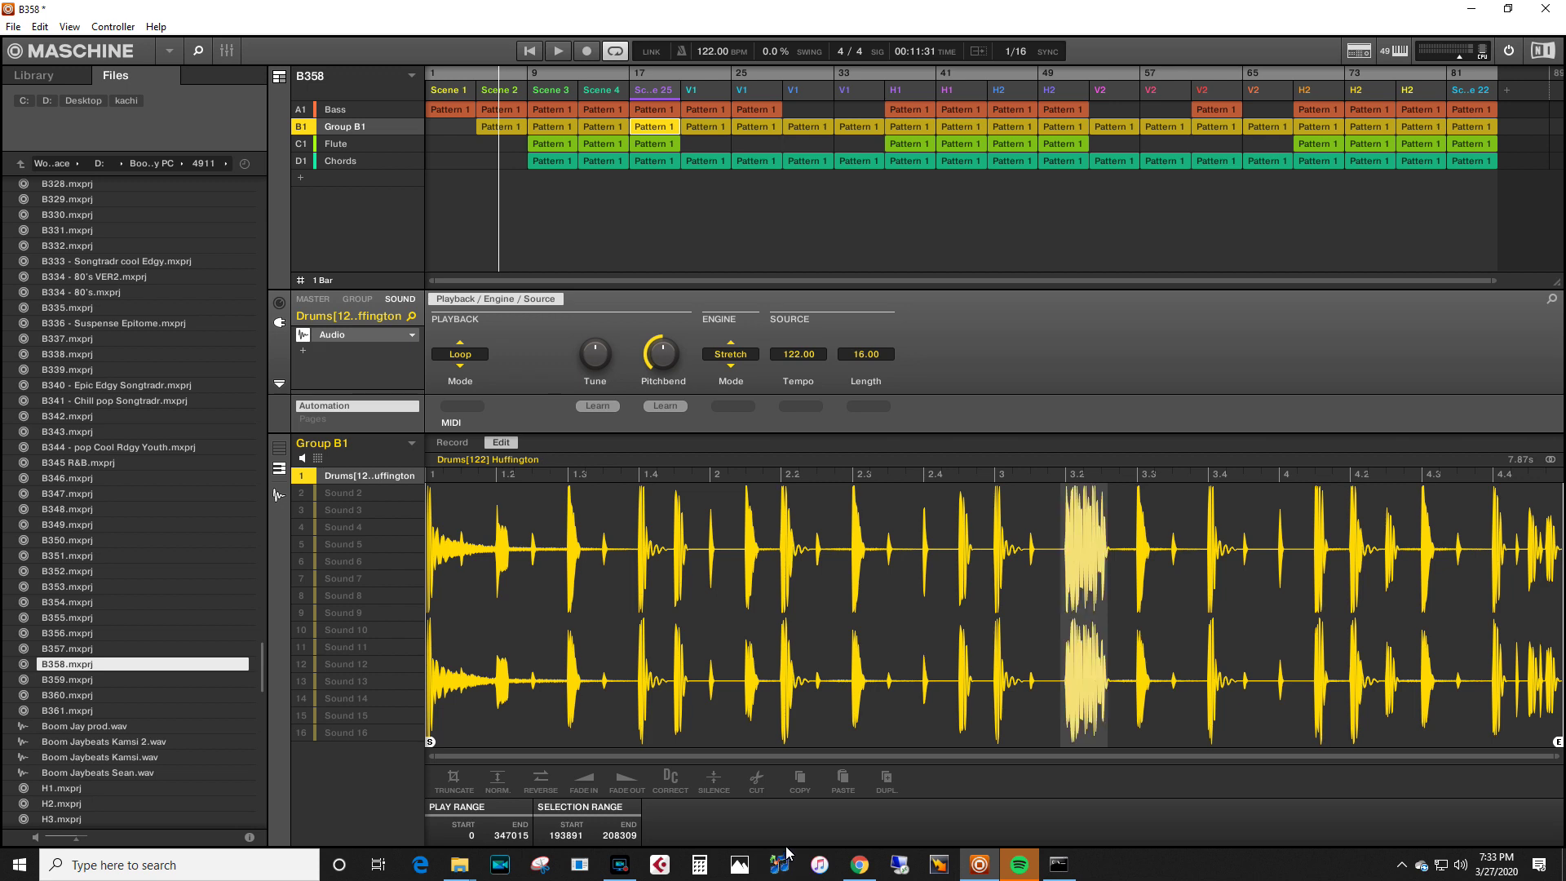
pyautogui.press('space')
pyautogui.press('space')
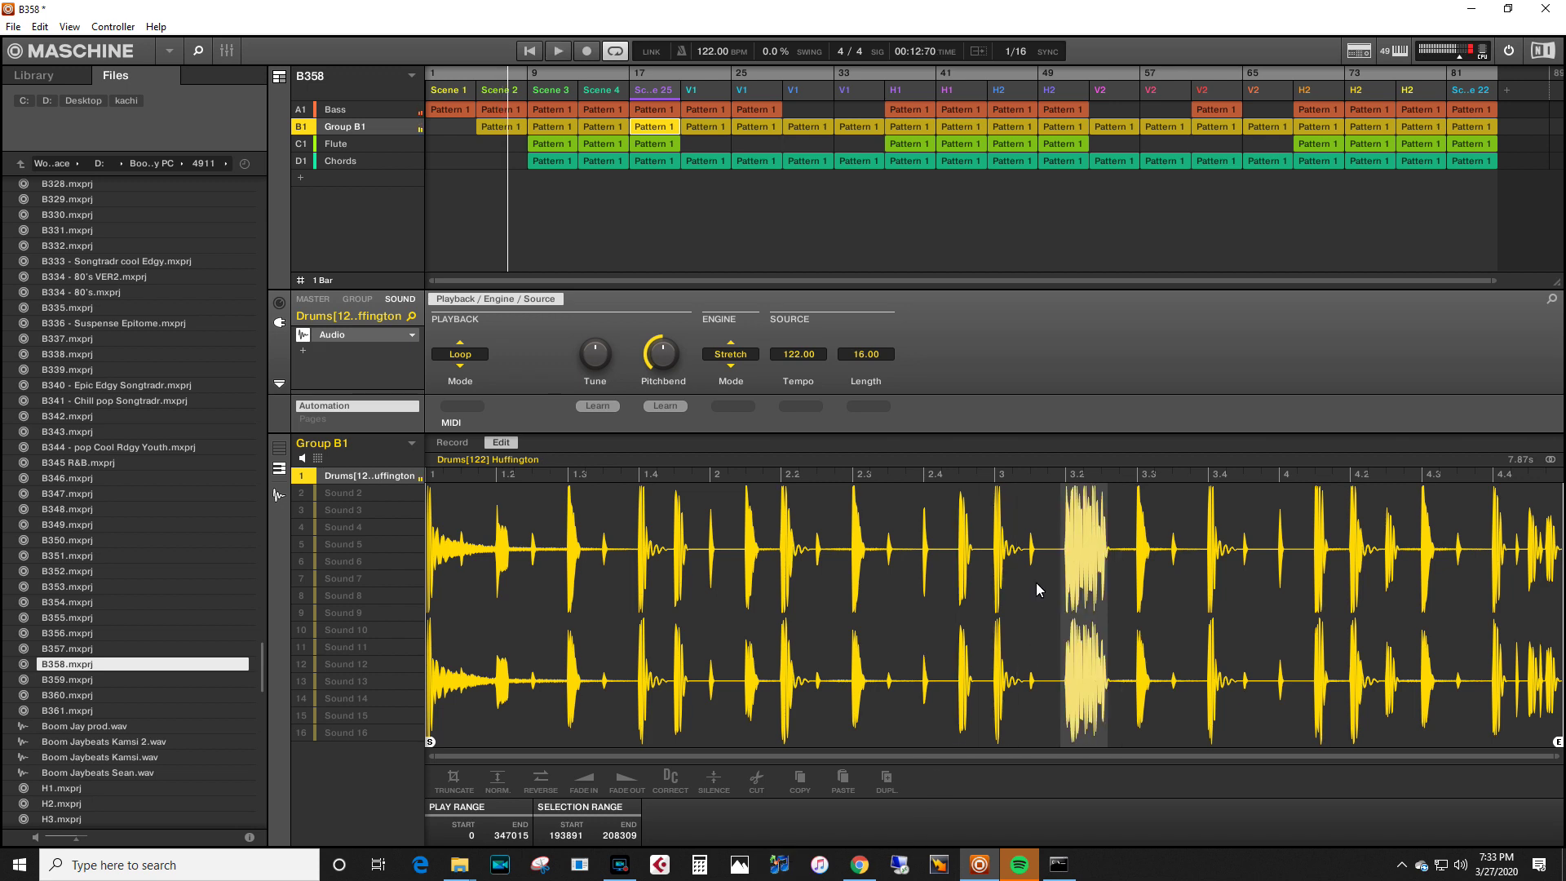
pyautogui.click(626, 75)
pyautogui.press('space')
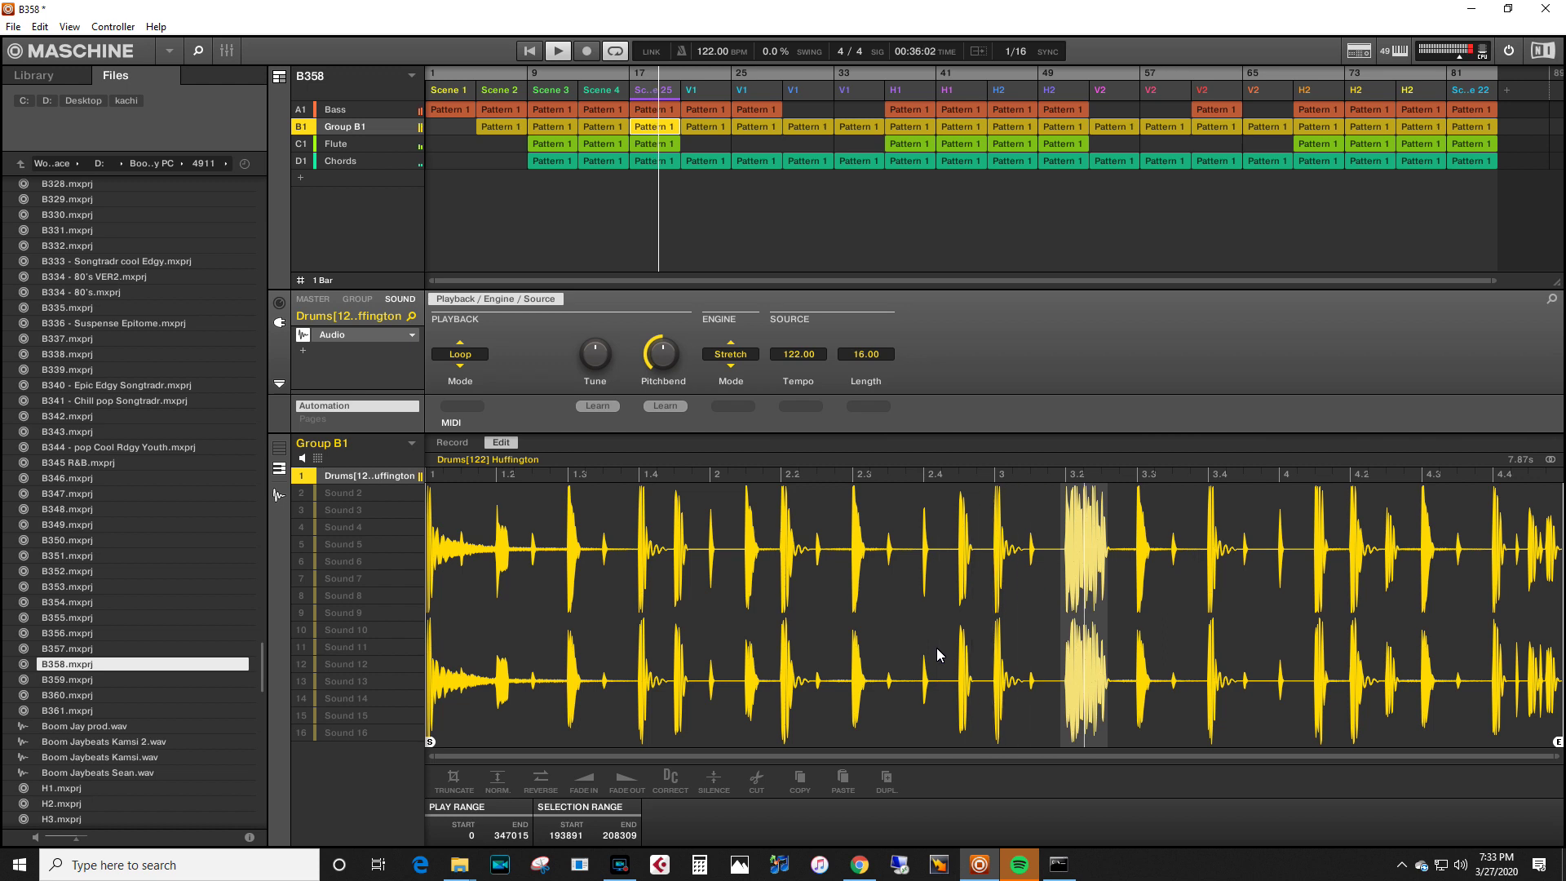
pyautogui.press('space')
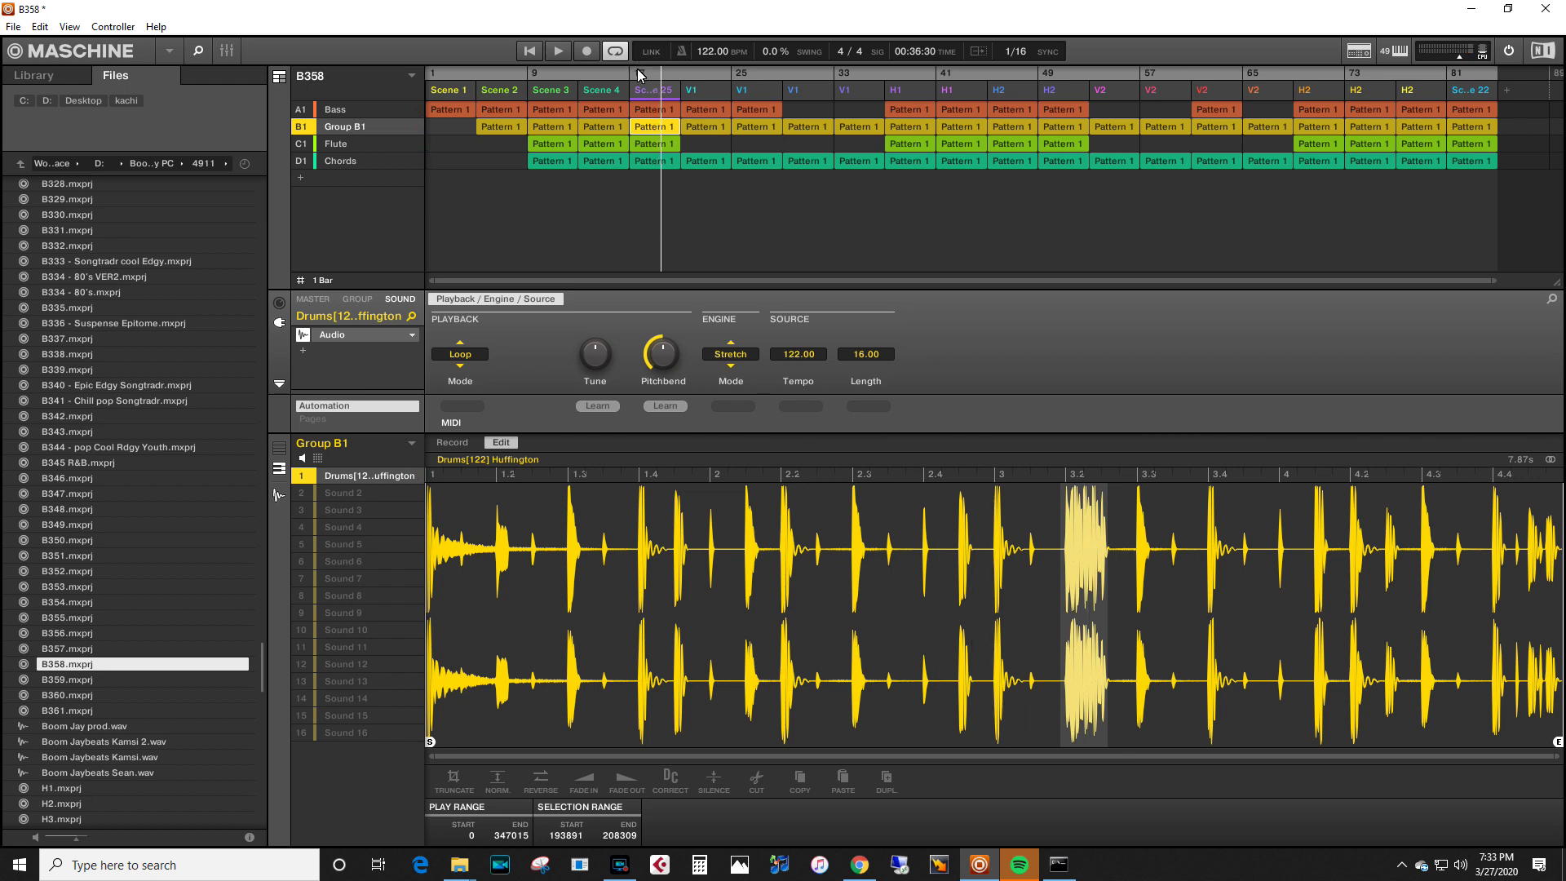
pyautogui.click(638, 75)
pyautogui.press('space')
pyautogui.click(627, 80)
pyautogui.press('space')
# Return from the recording options to editing and select the noisy burst near beat 3.2.
pyautogui.click(451, 443)
pyautogui.click(501, 443)
pyautogui.click(1026, 654)
pyautogui.moveTo(1060, 491); pyautogui.dragTo(1107, 535)
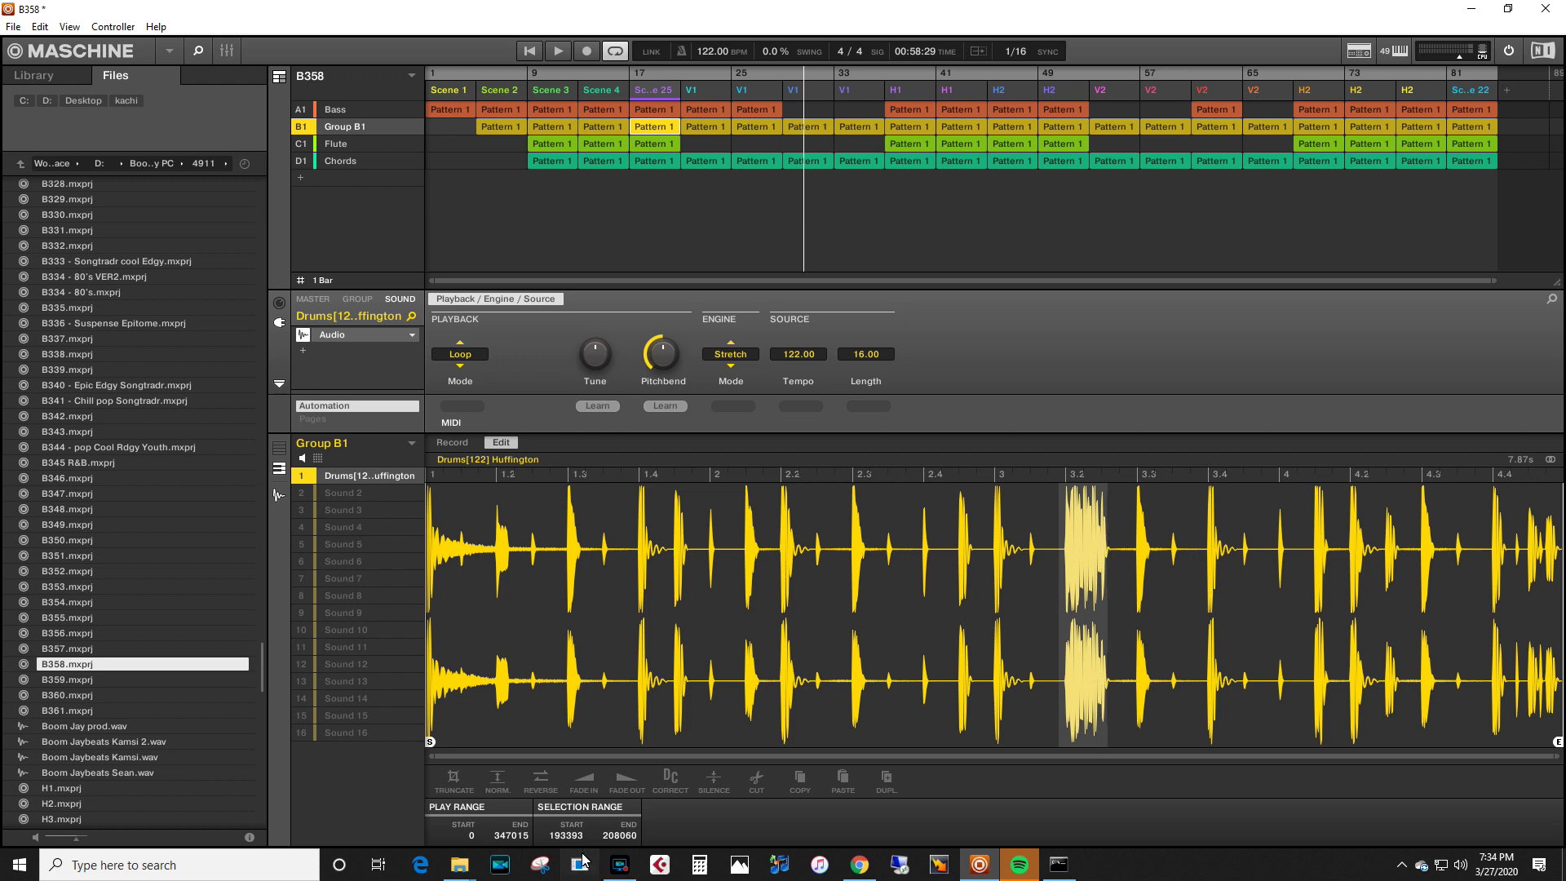
# Silence the selected burst, then play the song from bar 17 to hear the gap.
pyautogui.click(707, 789)
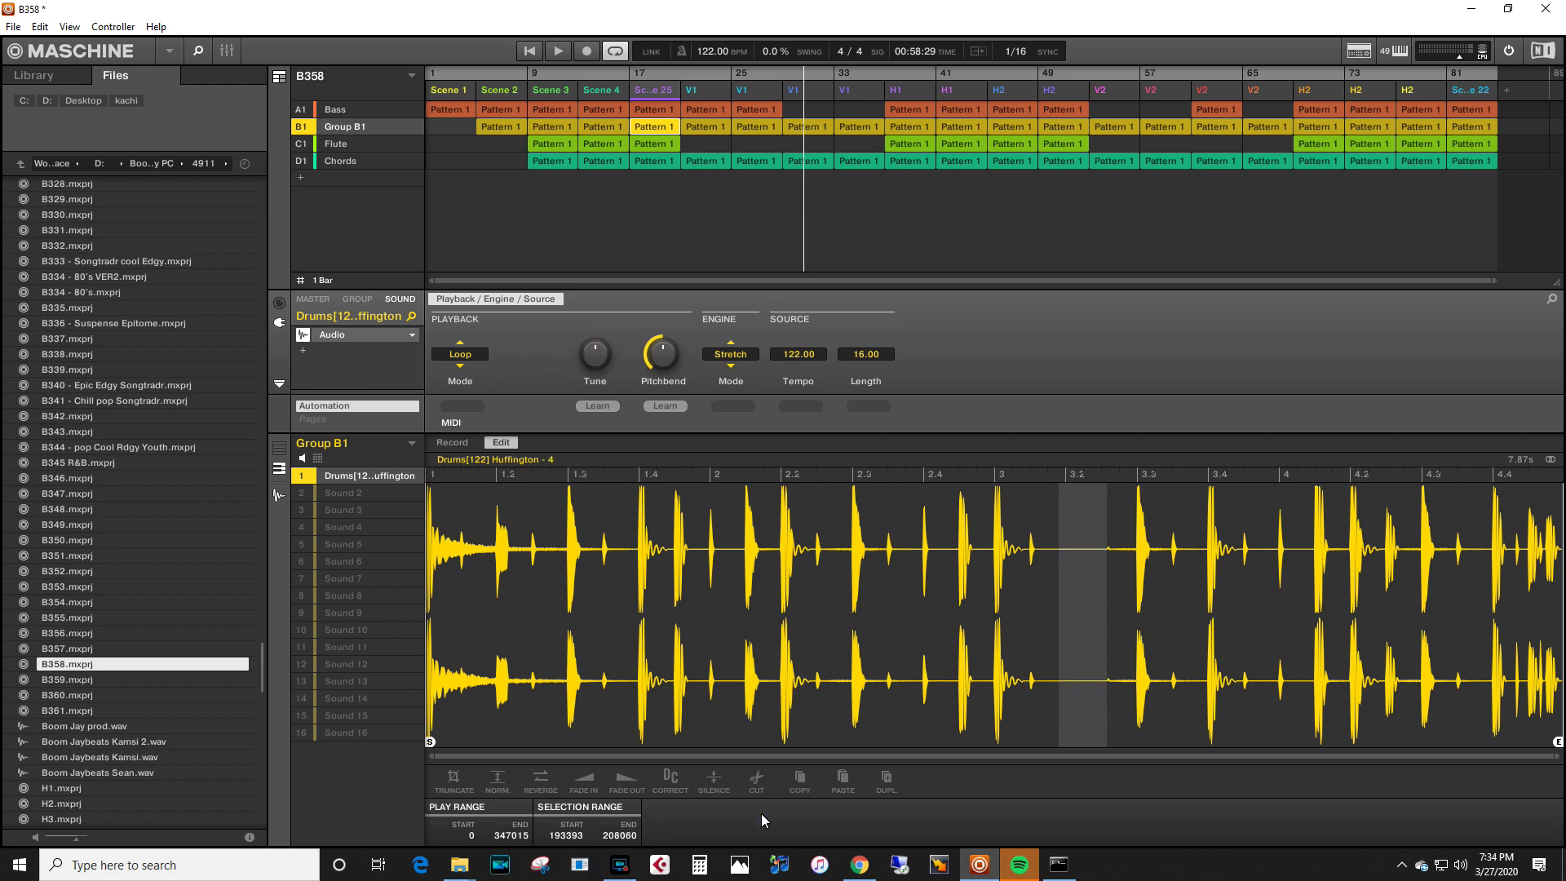
pyautogui.click(623, 76)
pyautogui.press('space')
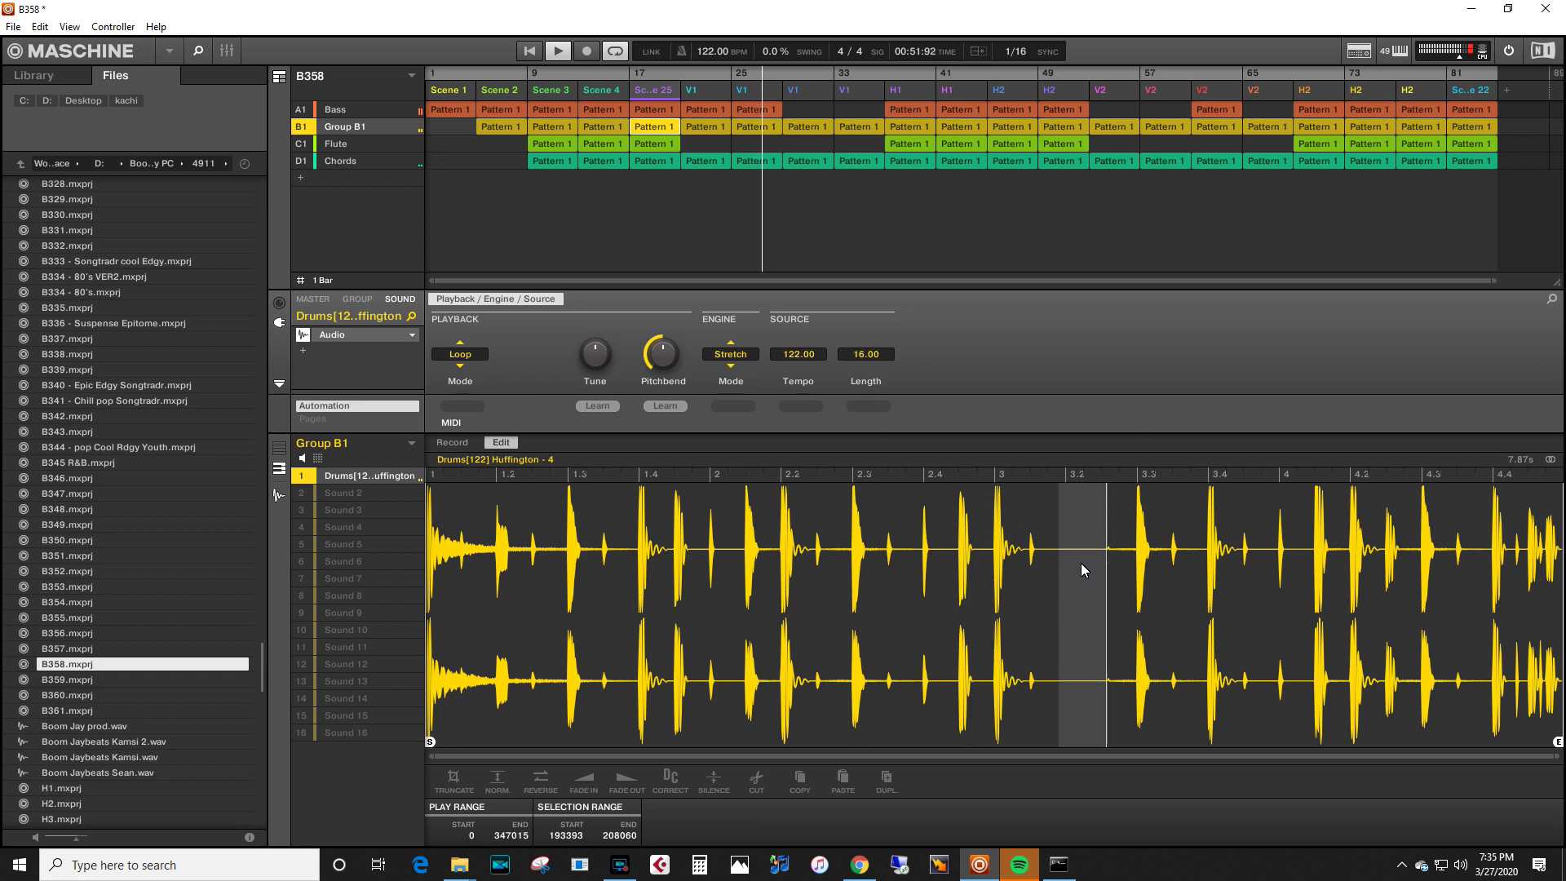
# Stop song playback once it has run past bar 25, keeping the silent gap.
pyautogui.click(619, 864)
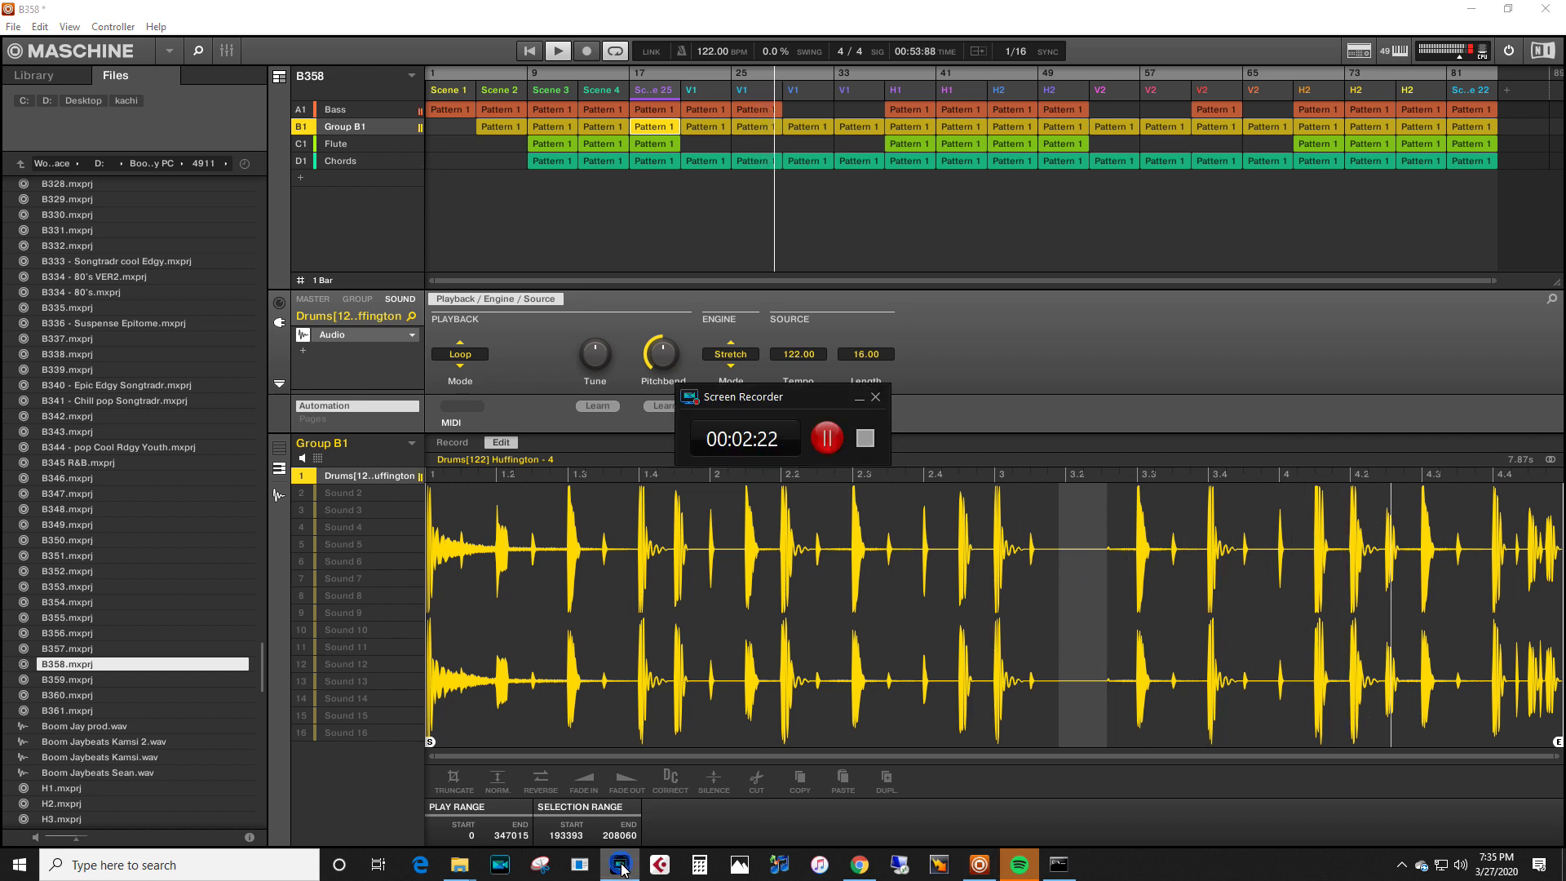
pyautogui.click(857, 401)
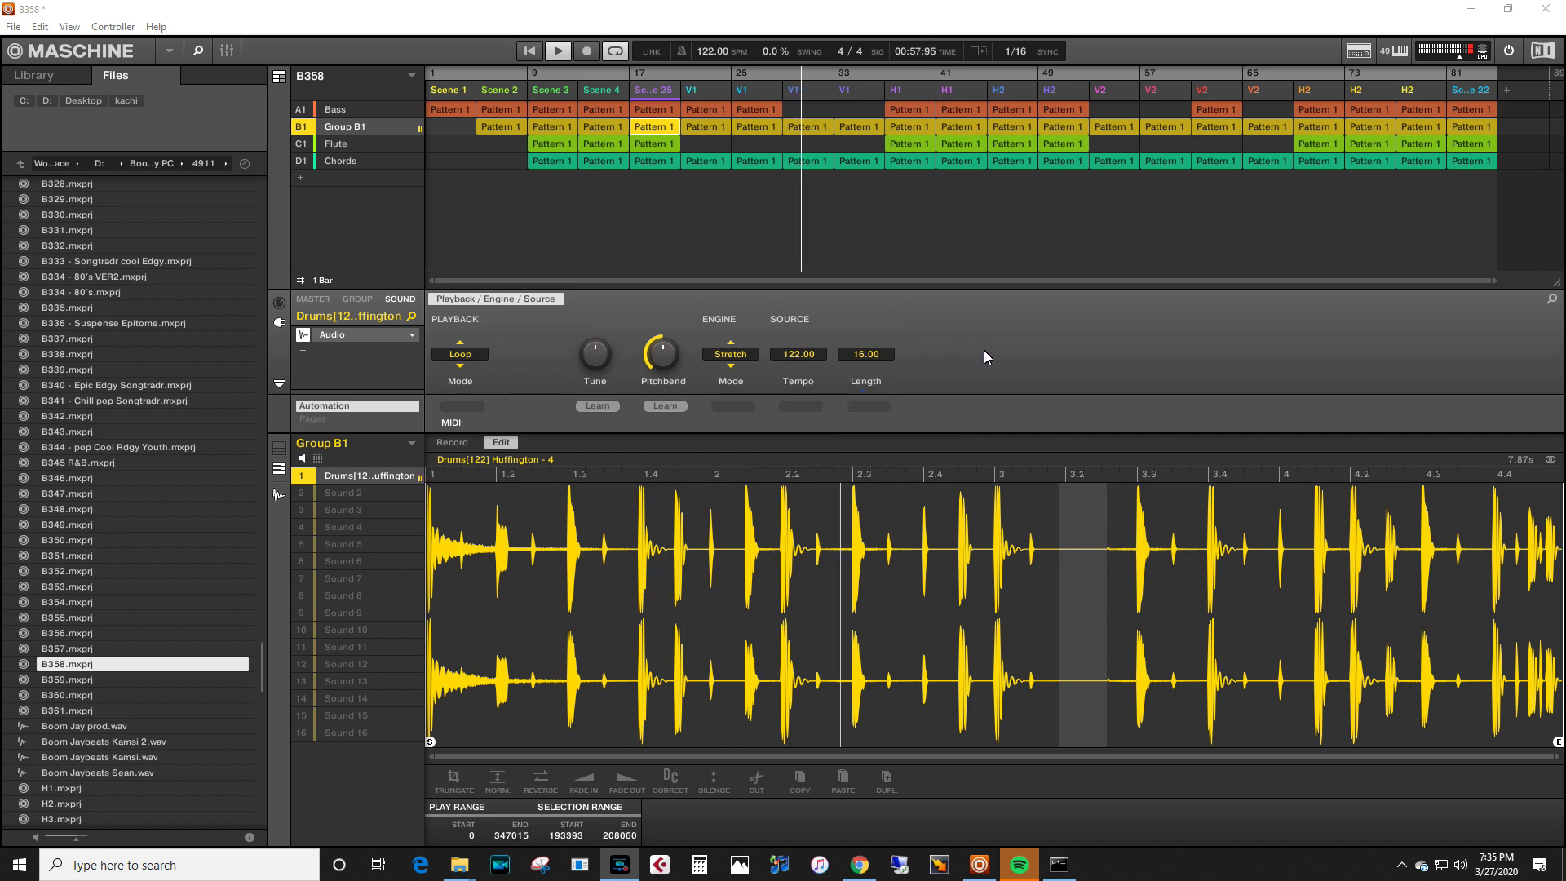
pyautogui.click(557, 50)
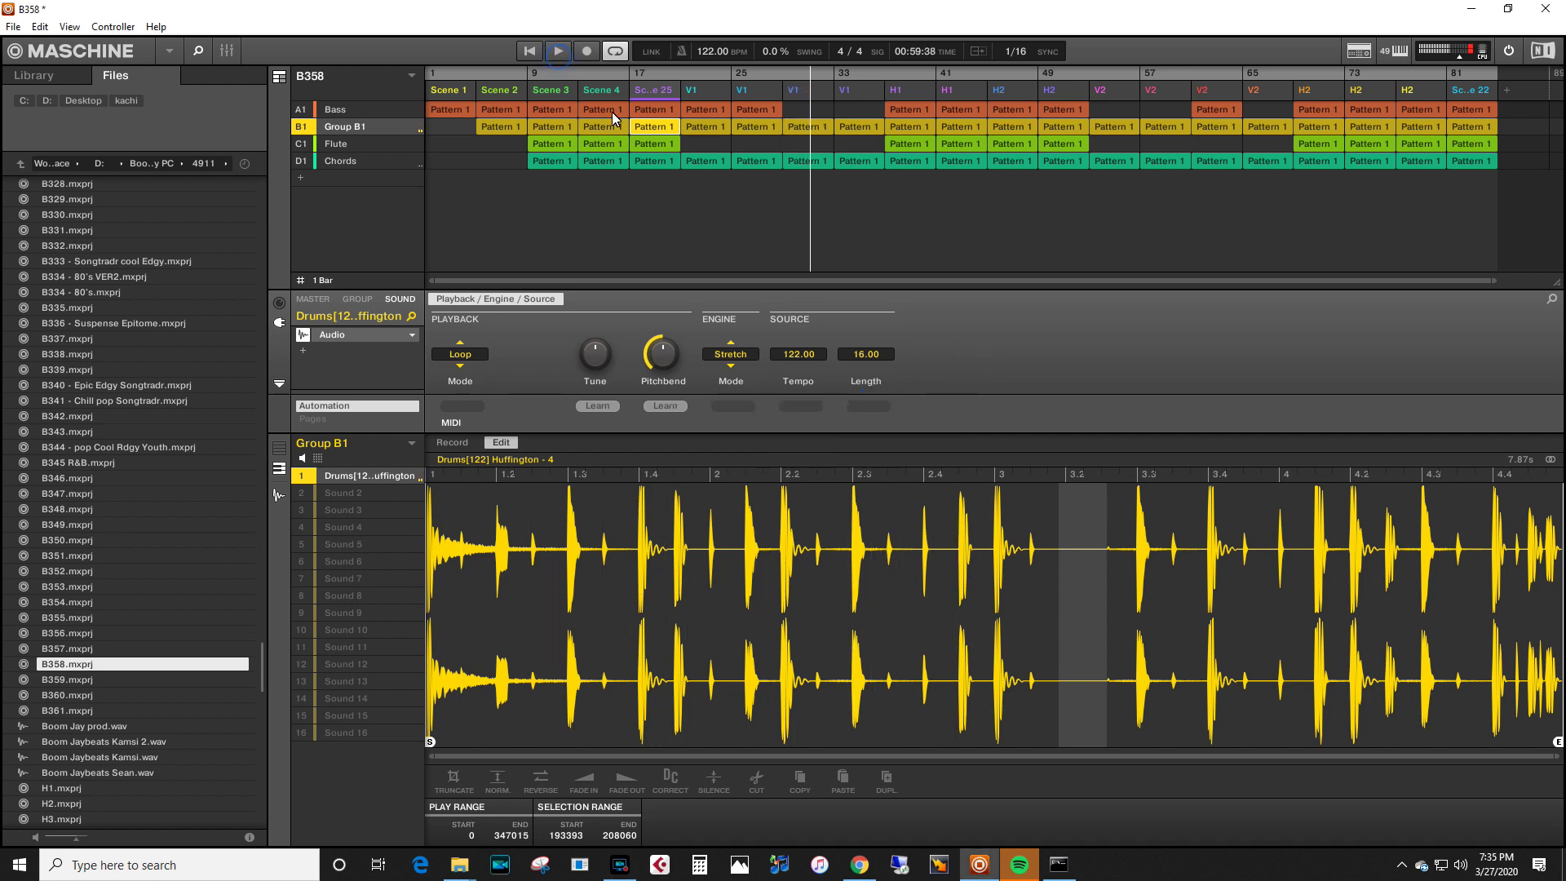